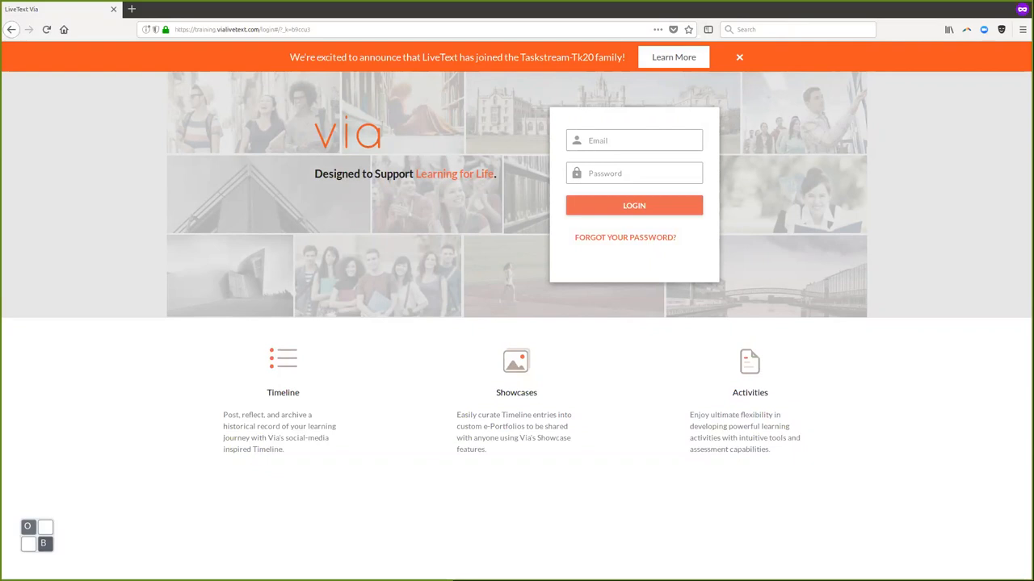
- Log in with the instructor account's e-mail and password, correcting a mistyped password
click(634, 141)
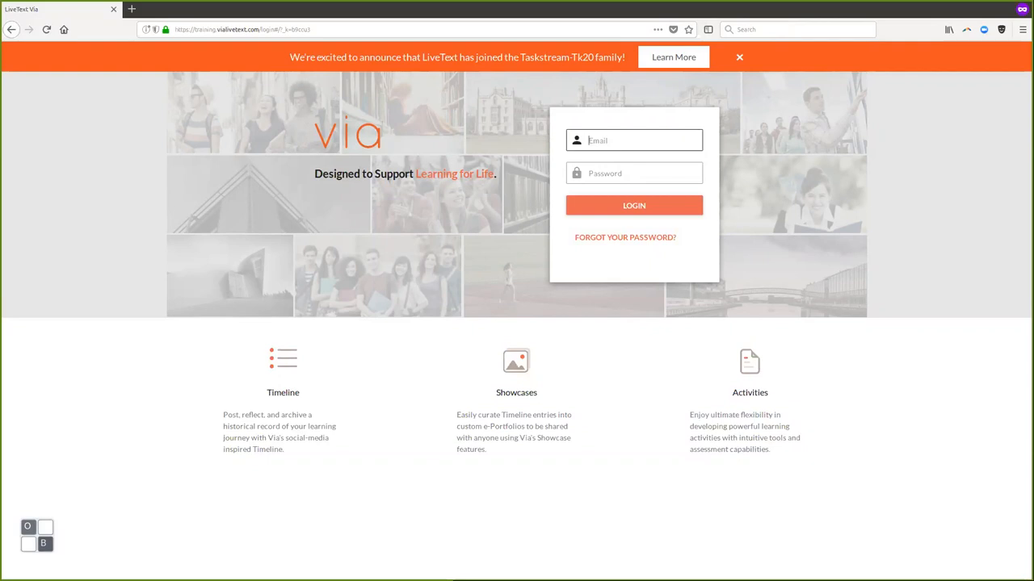
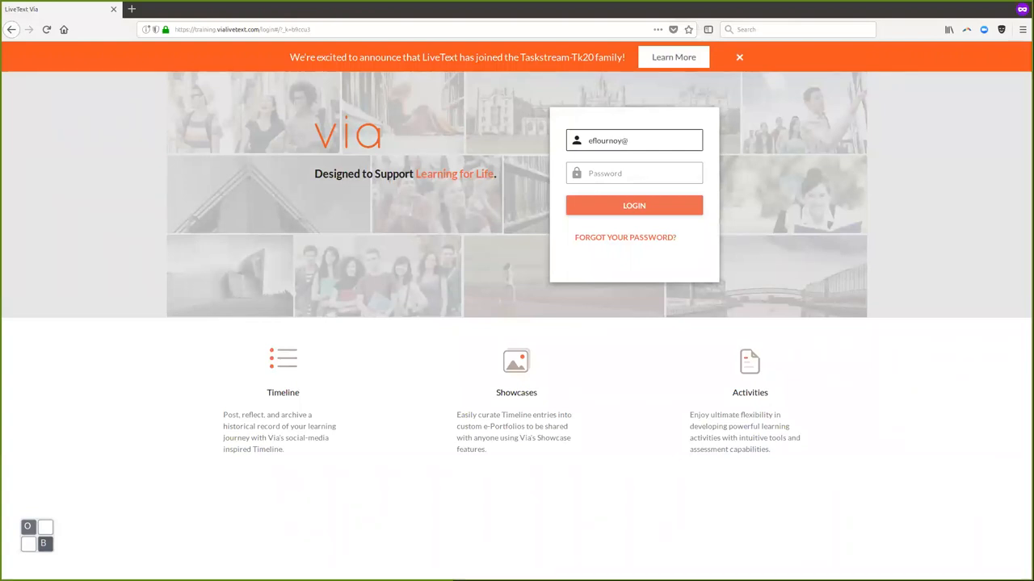
key(Tab)
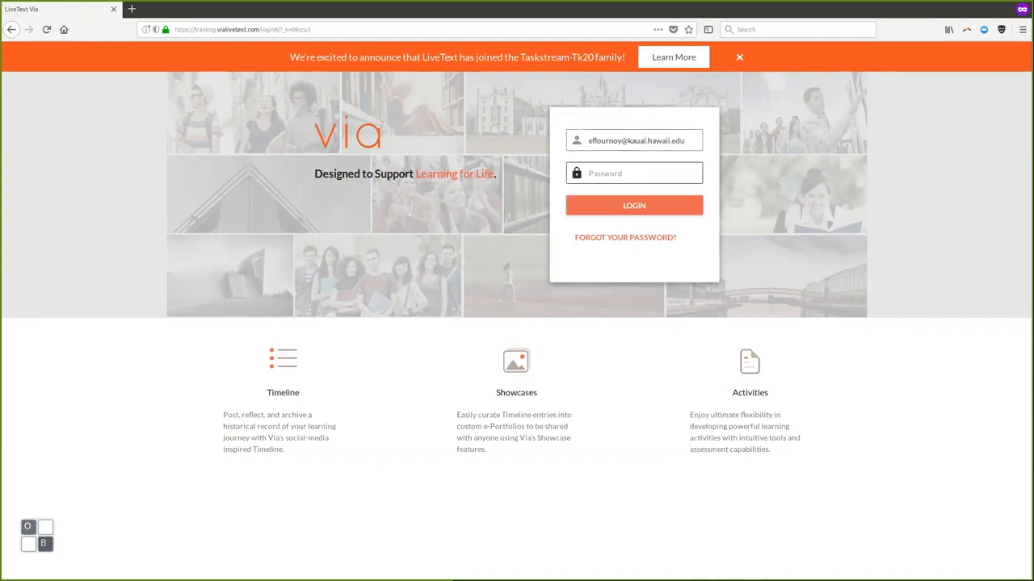
text(•••)
key(BackSpace)
key(BackSpace)
key(BackSpace)
text(••••••••)
key(Return)
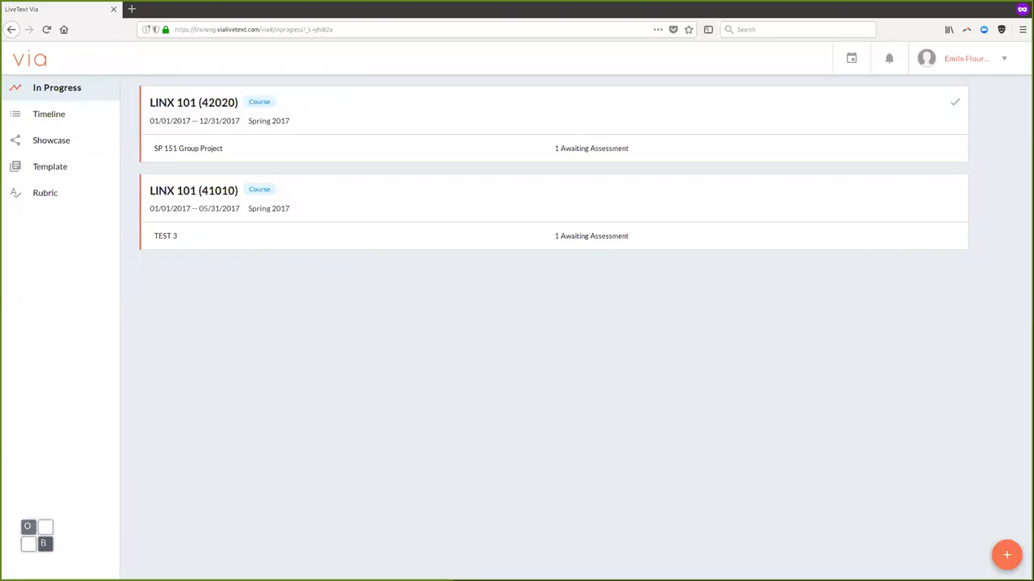
- Open the LINX 101 (42020) course card to list its activities
click(194, 103)
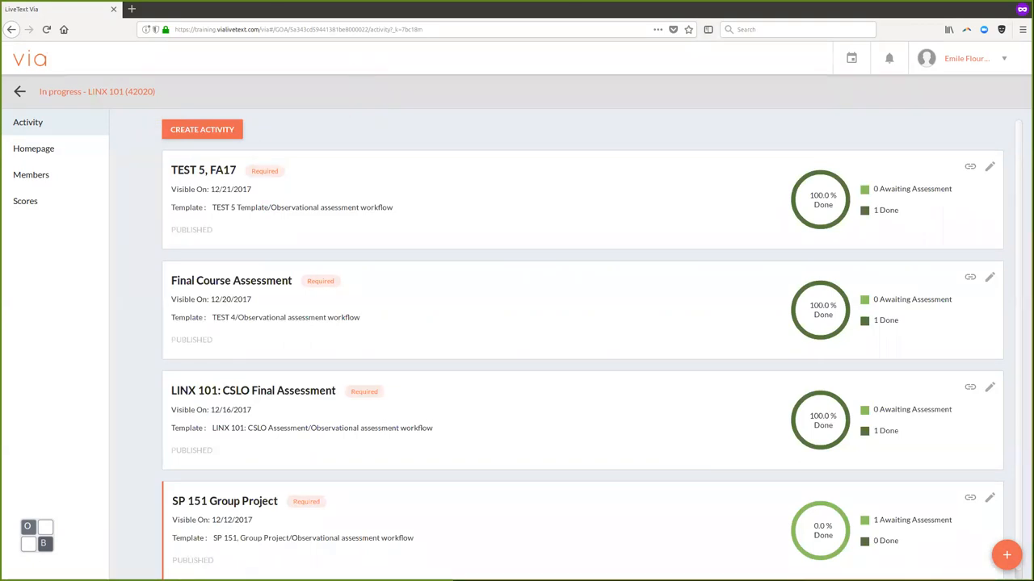
- Create a new activity titled 'LINX 101, CSLO Final Assessment'
click(202, 130)
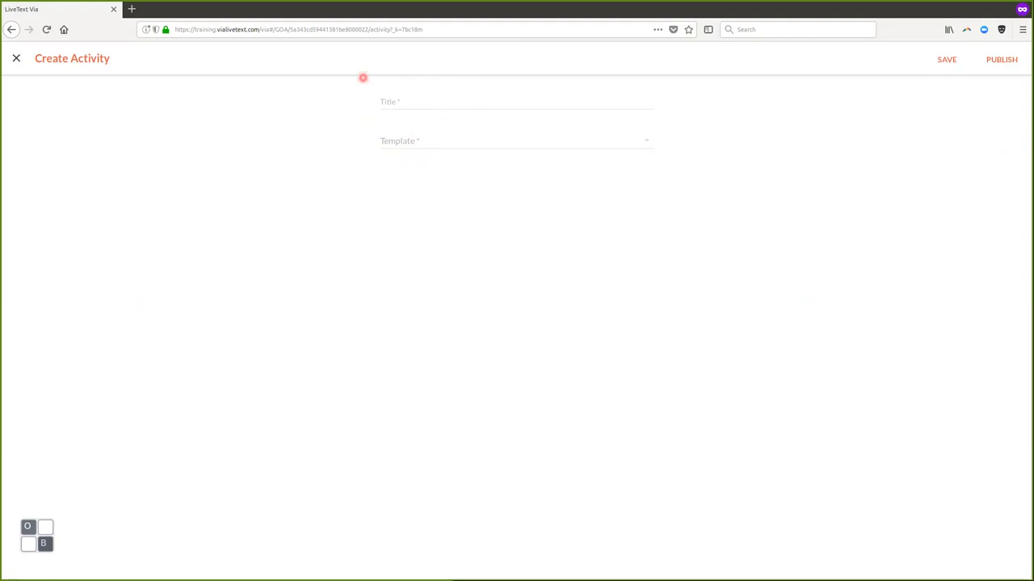
click(403, 102)
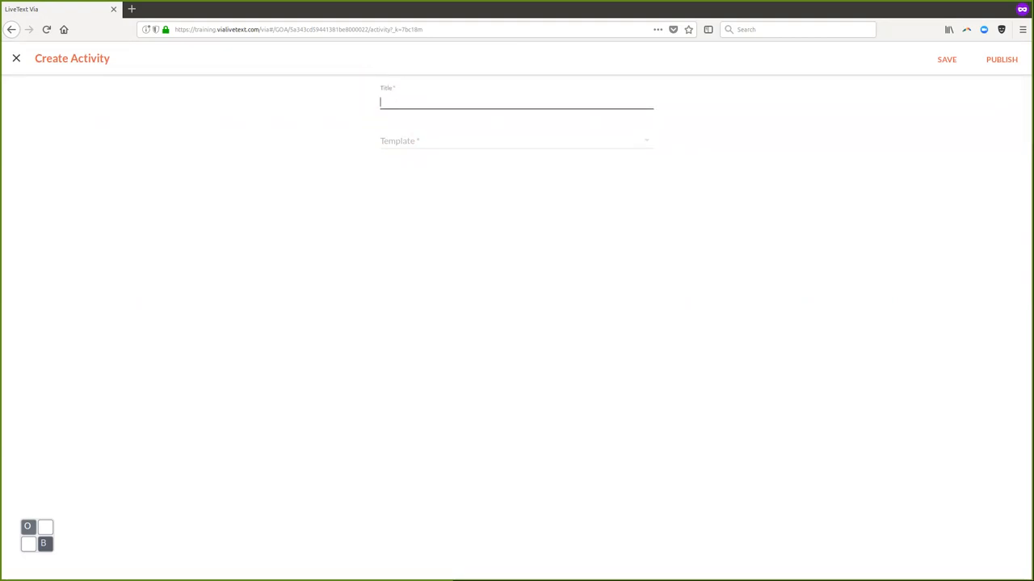
text(LINX 101)
text(, CSLO Final Assessment)
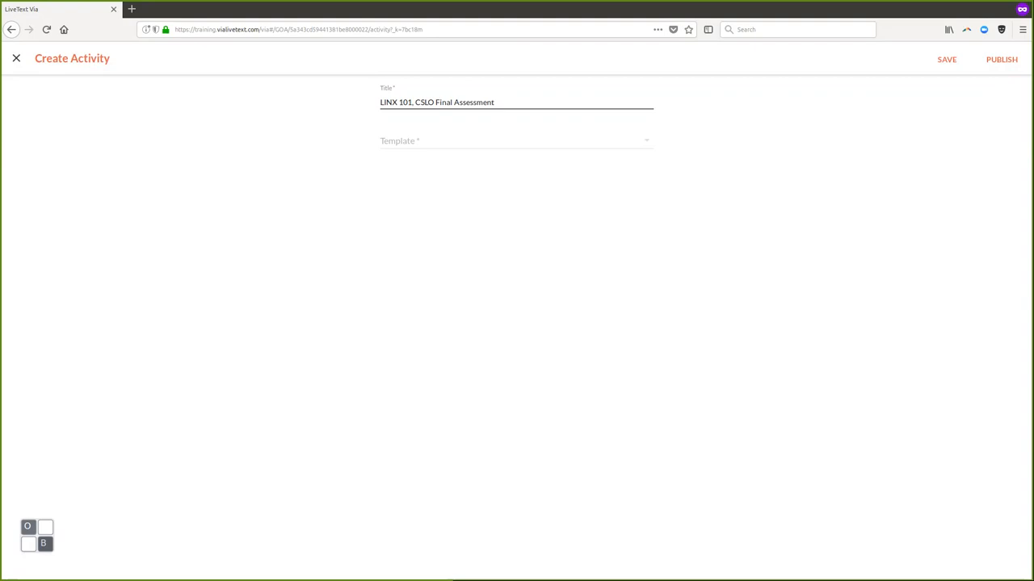
- Choose the LINX 101: CSLO Assessment template for the new activity
click(484, 140)
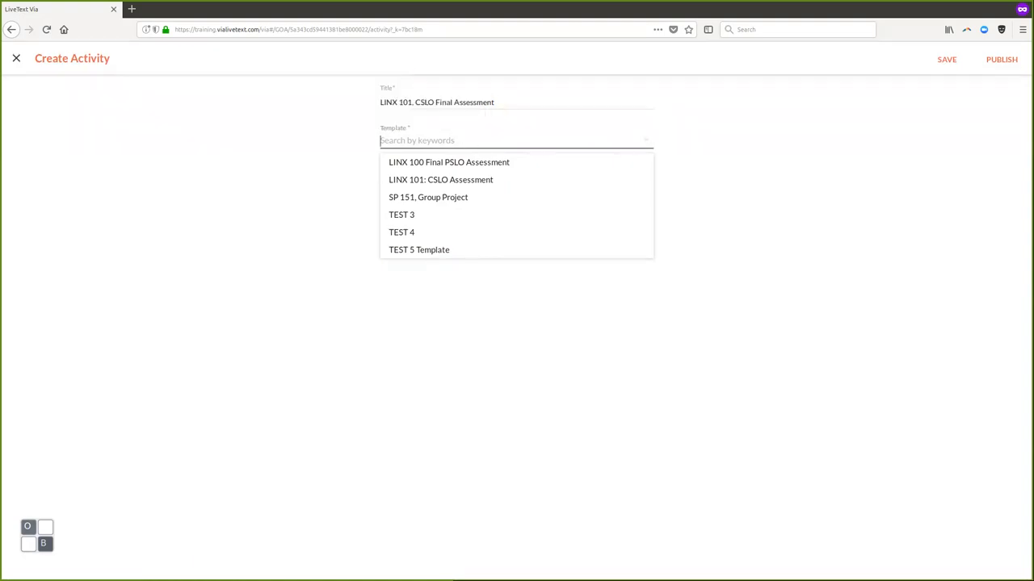
key(Down)
key(Down)
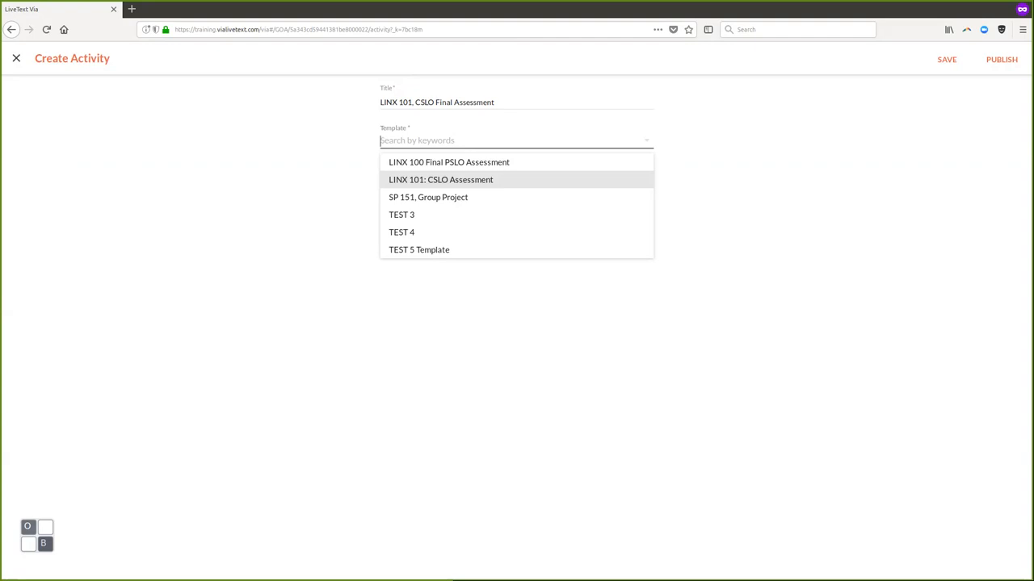
click(441, 180)
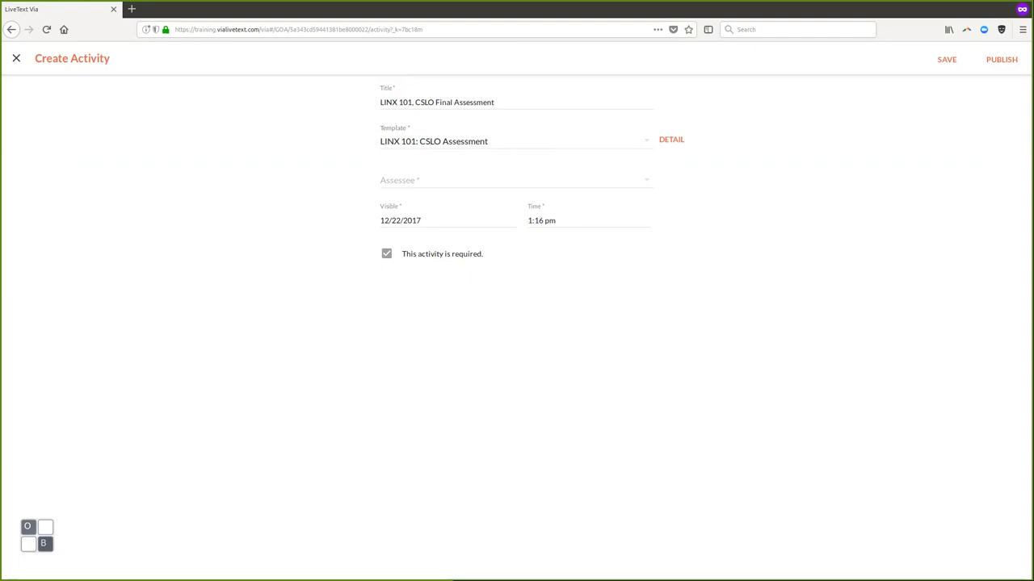
- Set the new activity's assessee to student
click(485, 180)
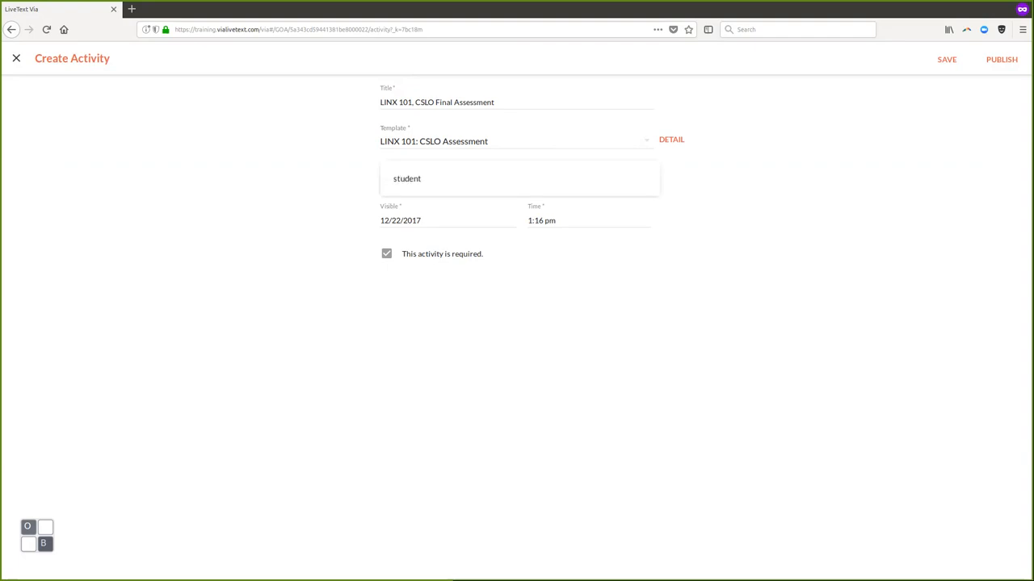
click(436, 179)
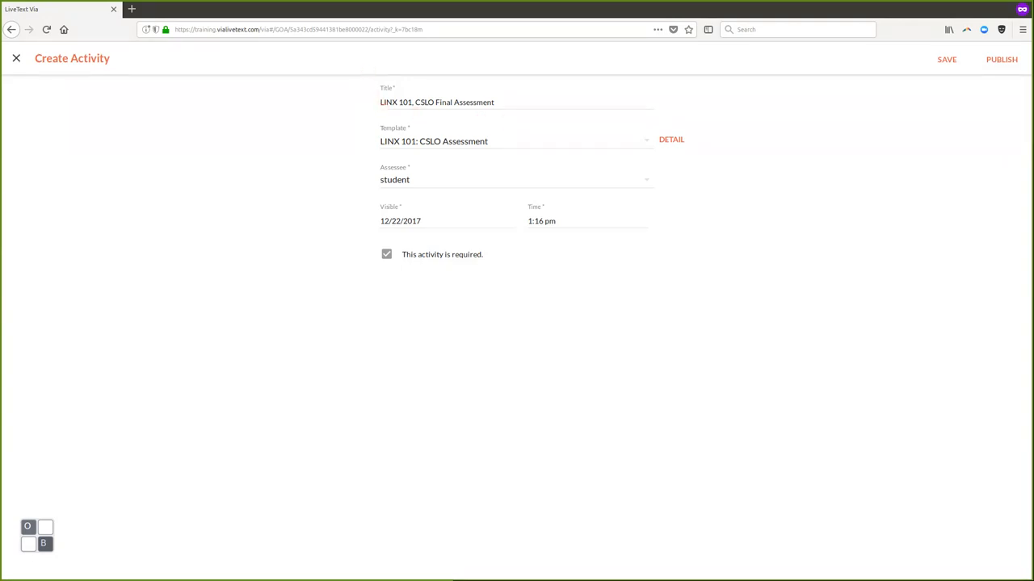
- Save the new activity, then review and close its details panel
click(946, 59)
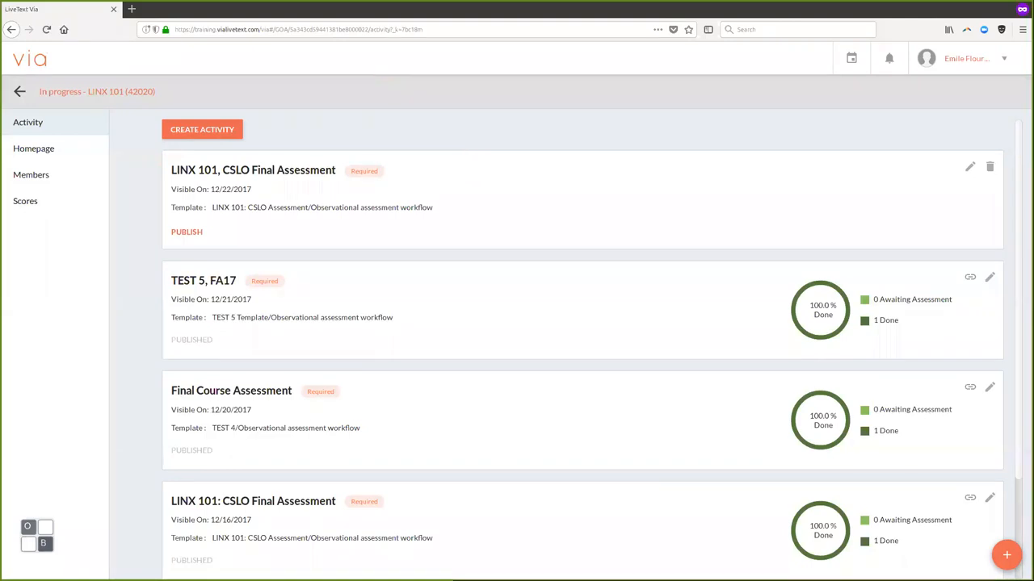
click(253, 171)
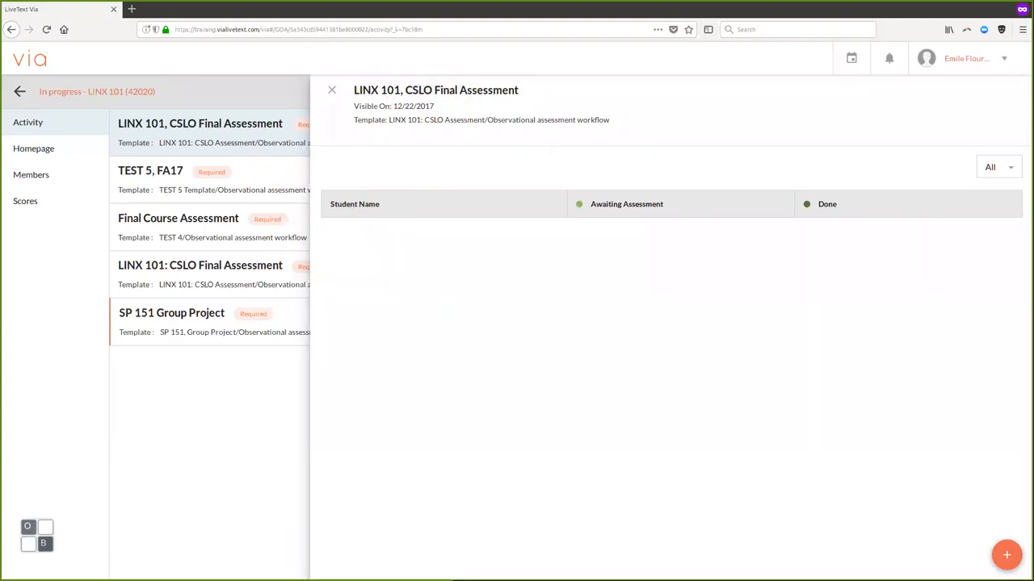
key(Escape)
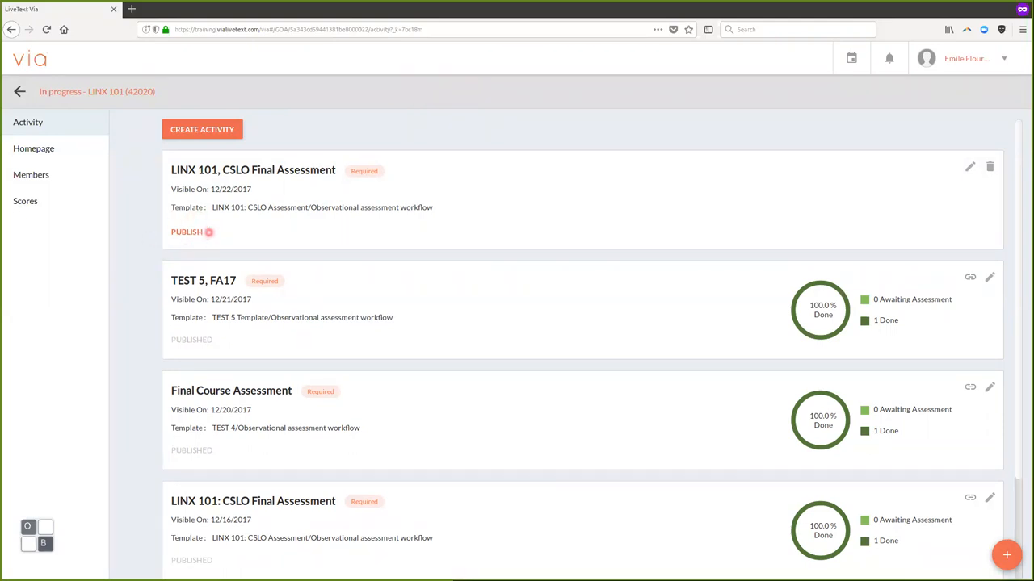
- Publish LINX 101, CSLO Final Assessment through the Publish Activity form
click(187, 232)
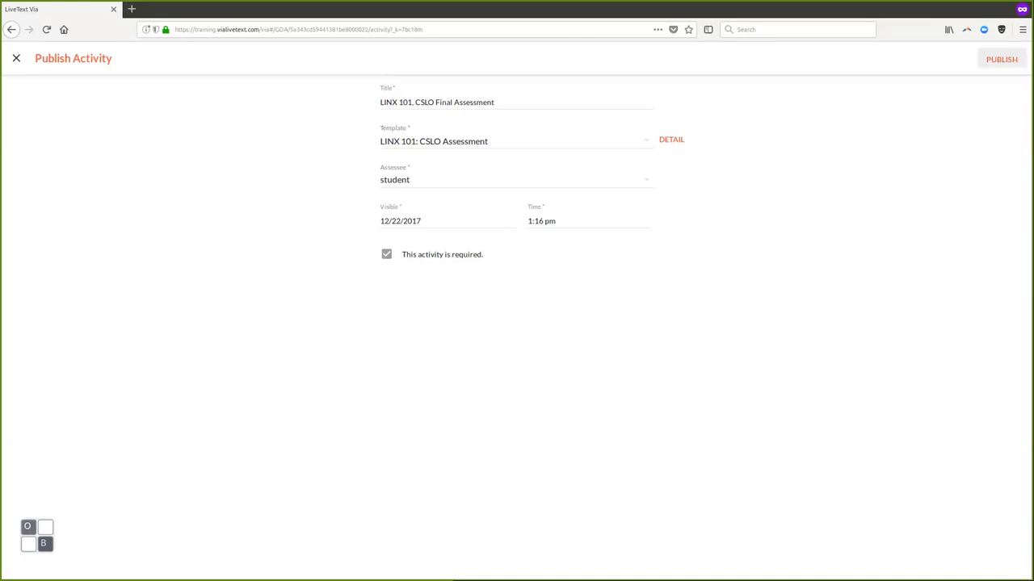
click(1001, 59)
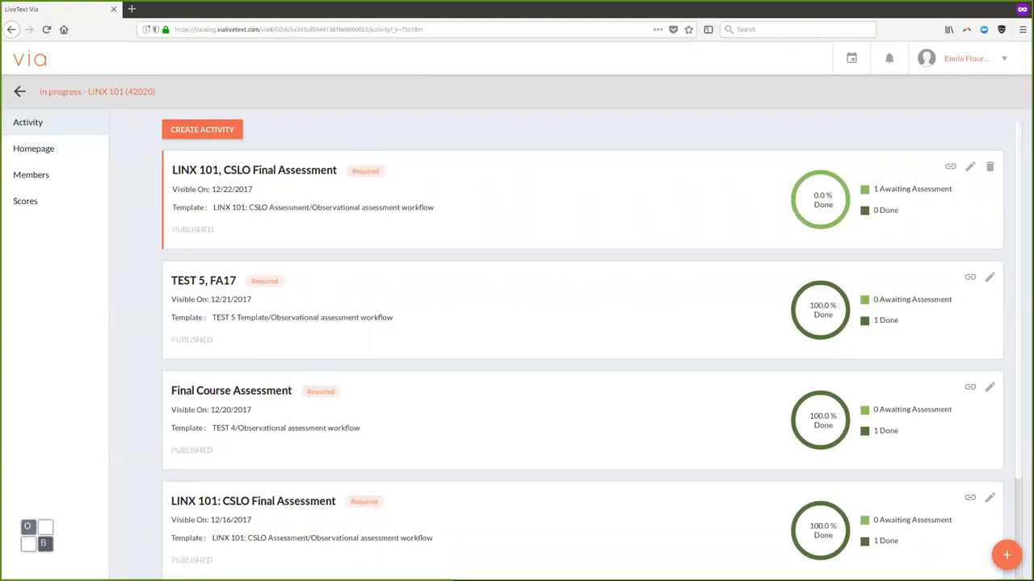
- Open the LINX 101, CSLO Final Assessment details showing the one awaiting student
click(255, 171)
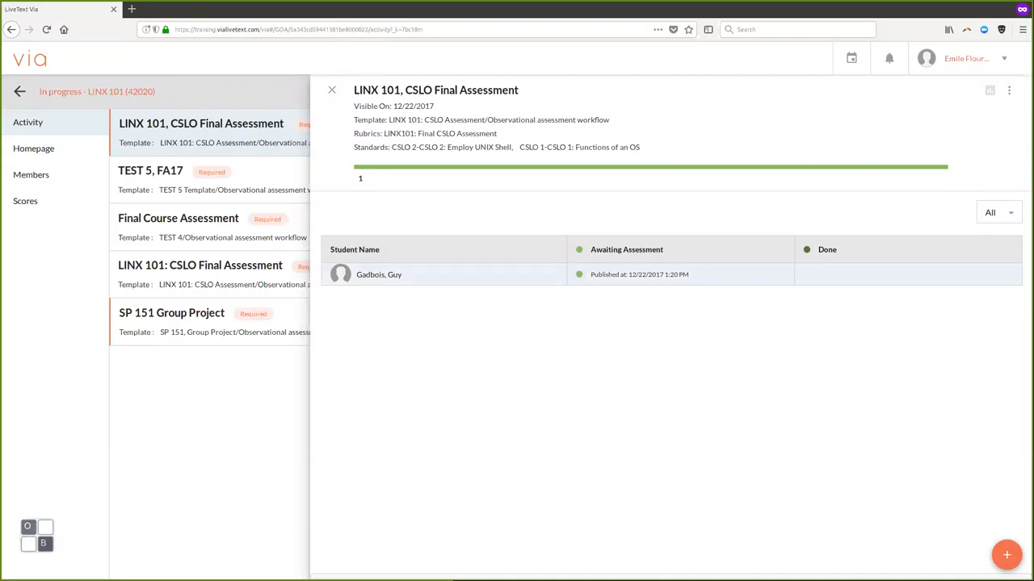
- Score CSLO 1 Met and CSLO 2 Meets, comment 'blah, blah...' on CSLO 1, and submit
key(F5)
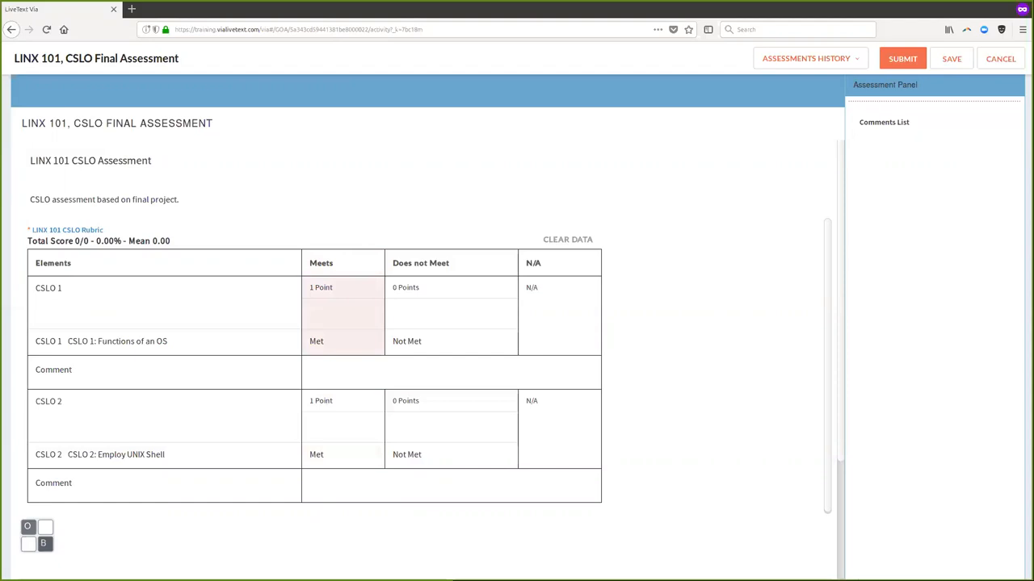
click(343, 315)
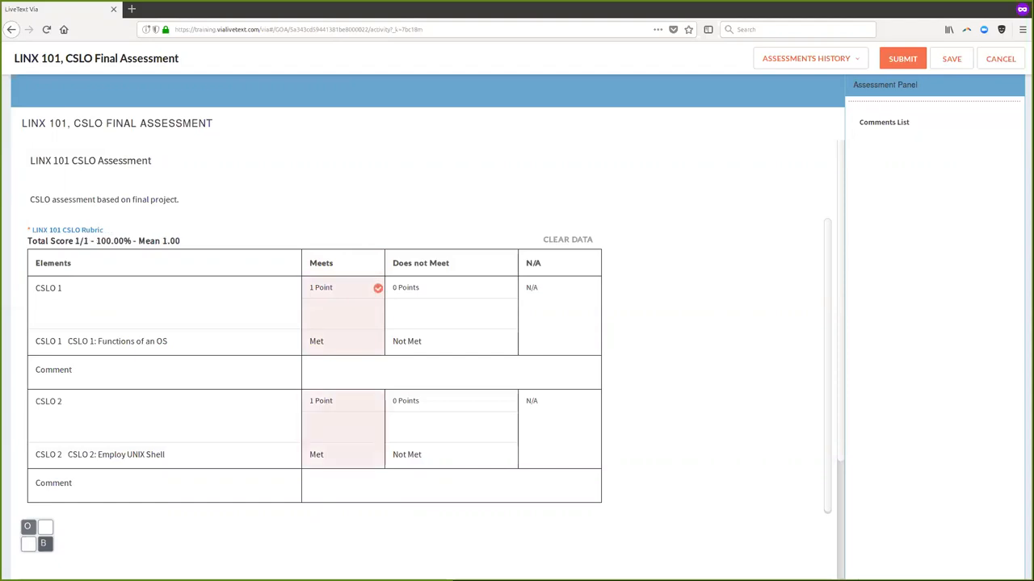
click(343, 428)
click(451, 373)
text(blah, blah)
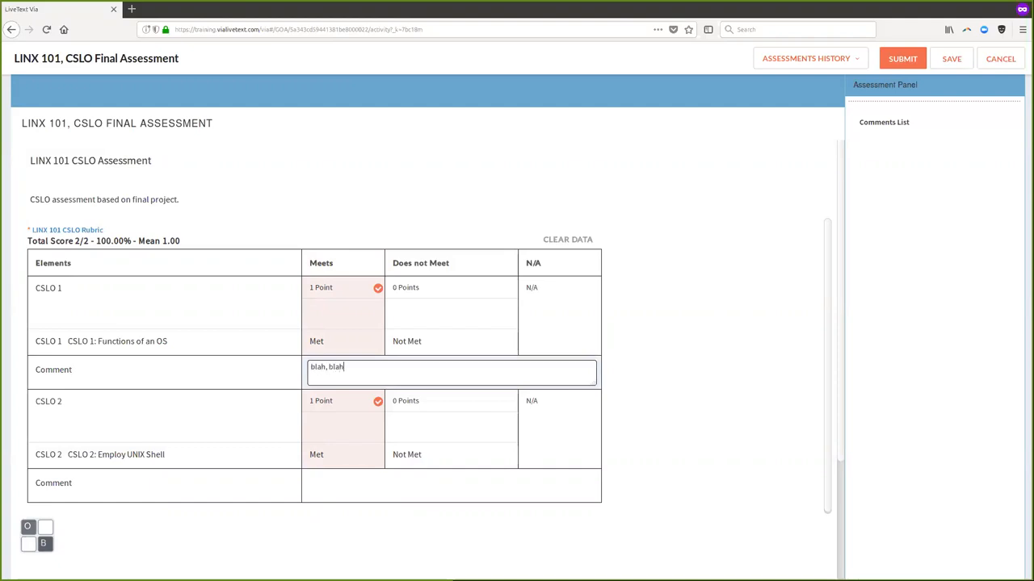
text(...)
click(902, 59)
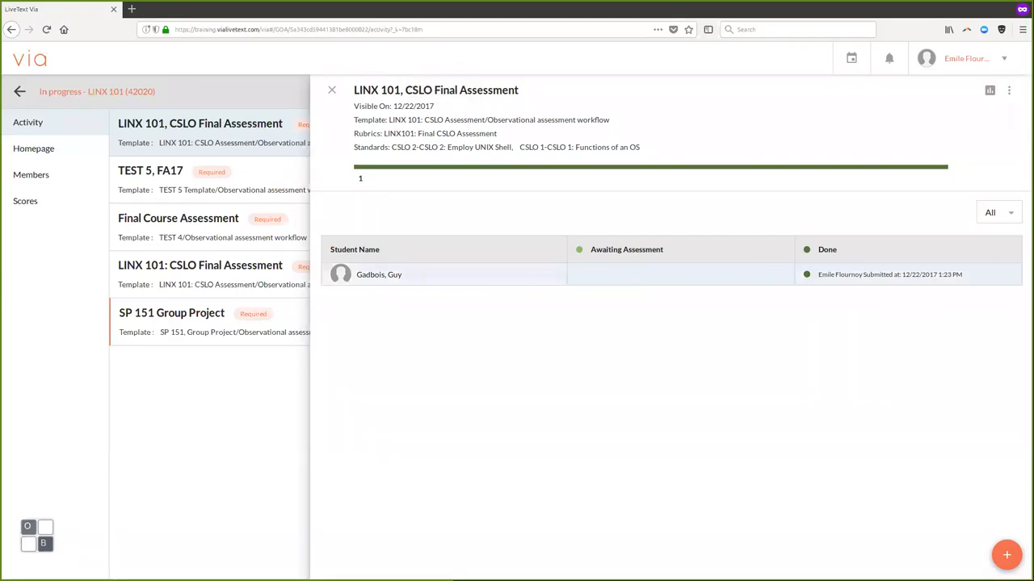
- Reopen the student's submitted assessment and undo the submission
click(379, 274)
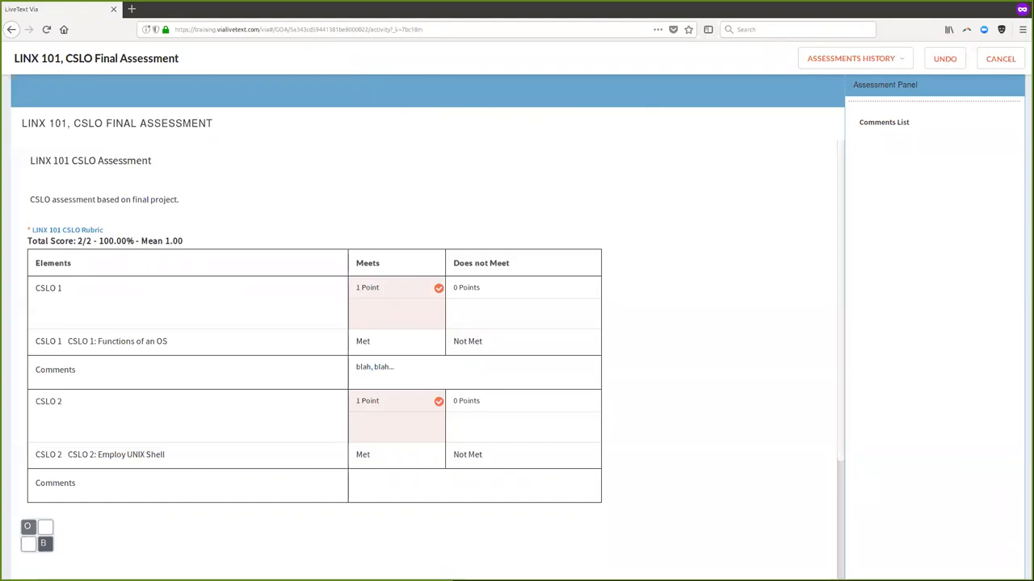
click(945, 59)
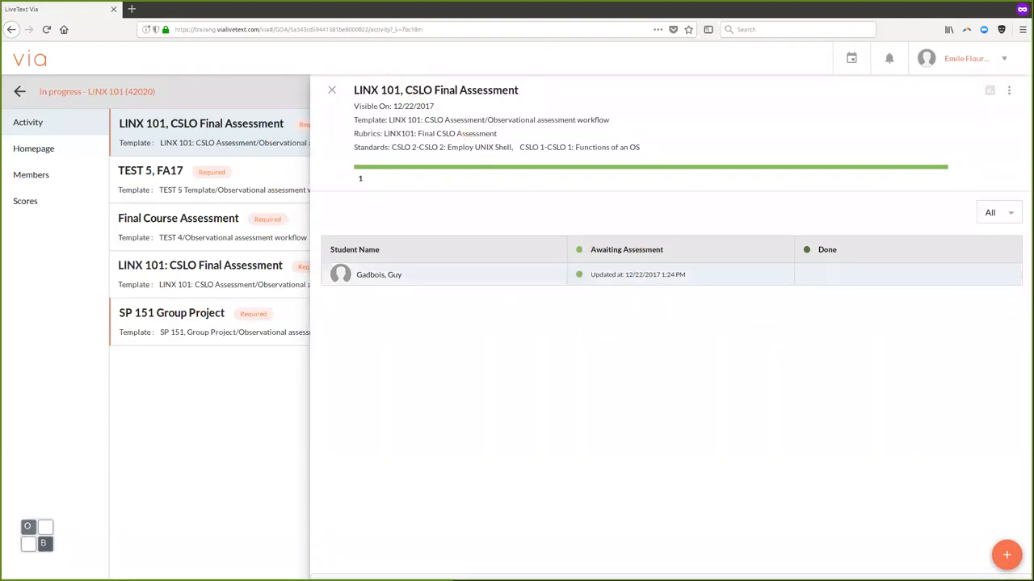
- Reopen the student's assessment and mark CSLO 2 as N/A, making the total 1/1
click(379, 274)
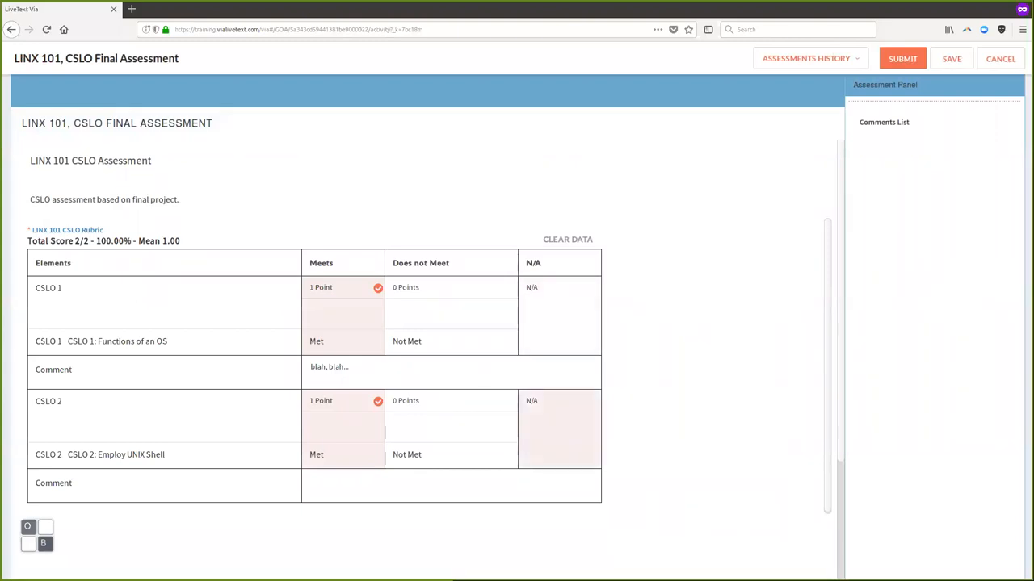
click(559, 430)
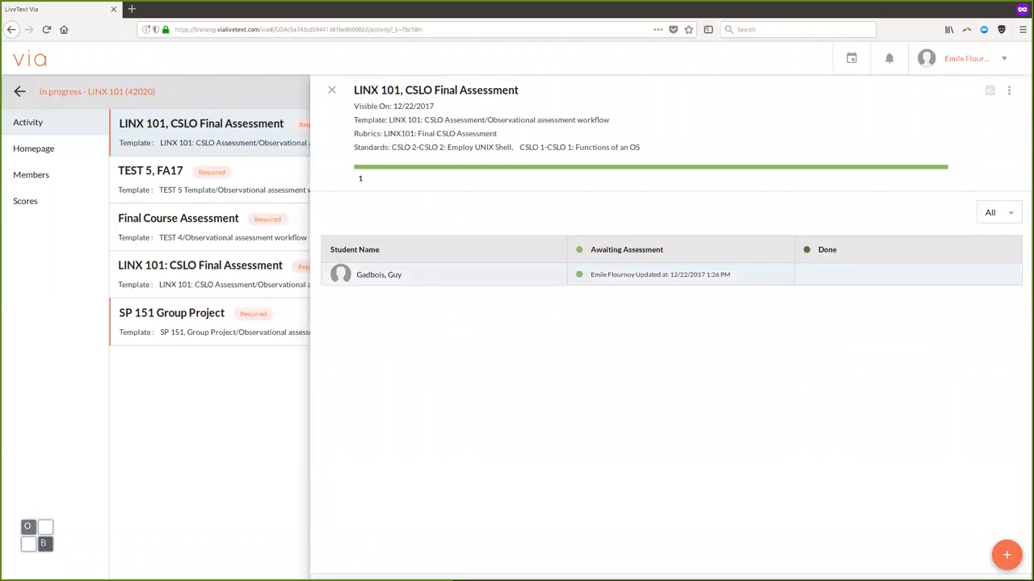
- Reopen the LINX 101 CSLO Final Assessment and submit it with the 1/1 score
click(378, 275)
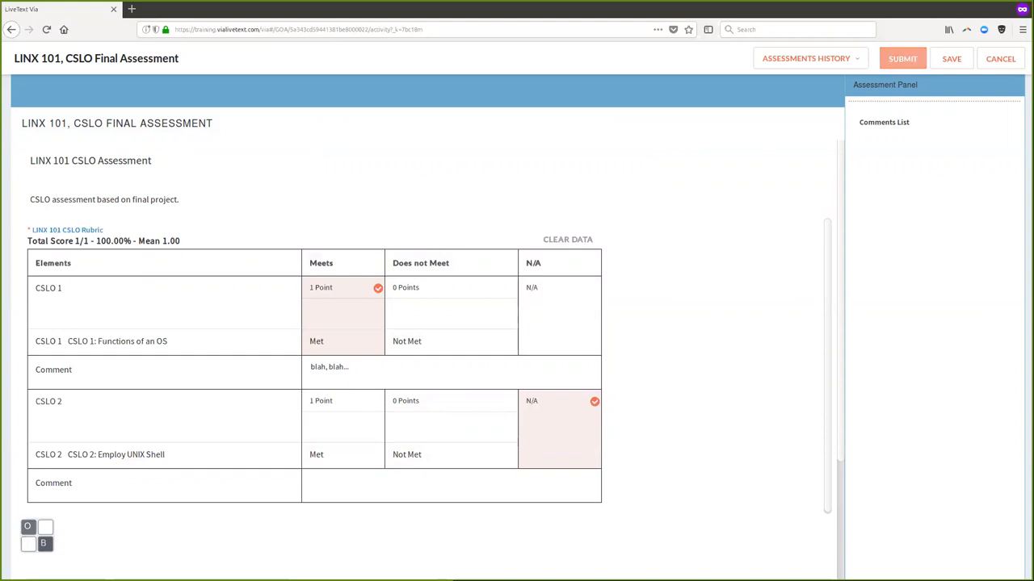
click(902, 58)
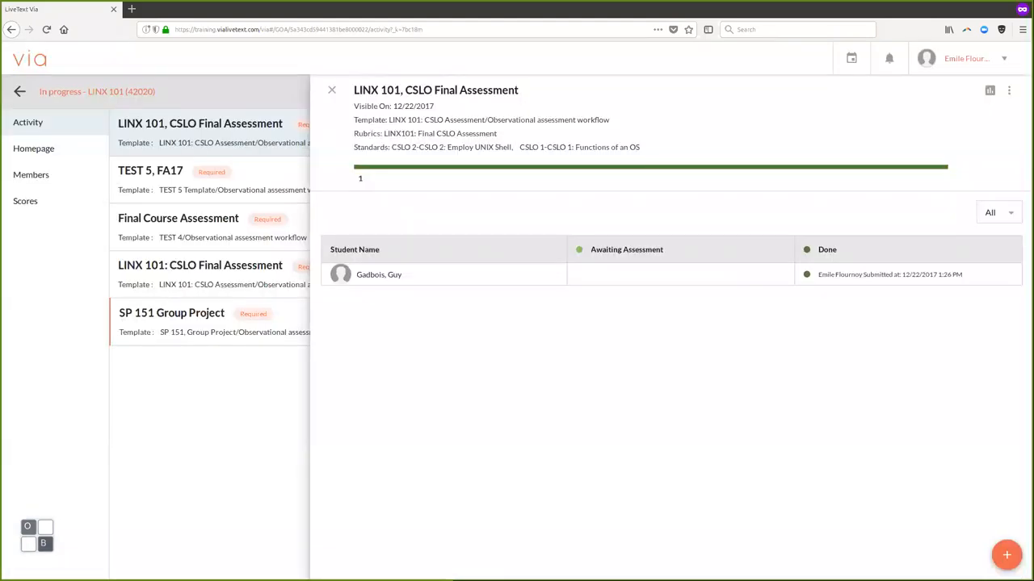